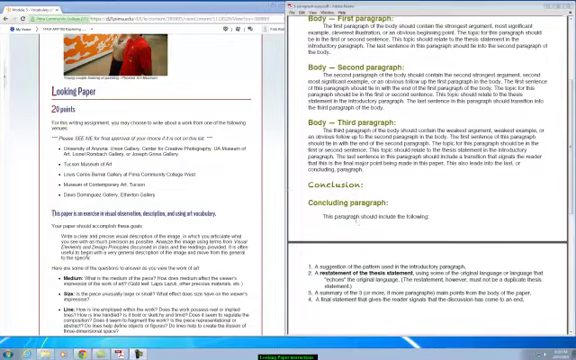
Widen the D2L assignment window so it extends over the essay PDF
left_click_drag(268, 172, 303, 120)
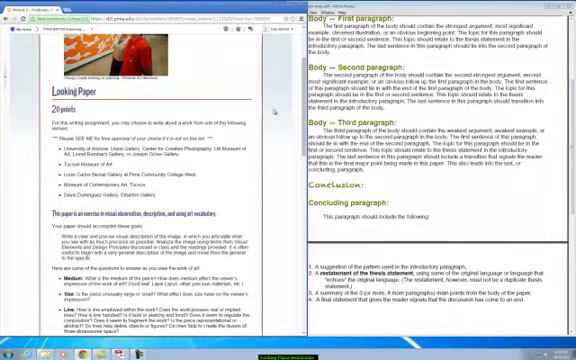
scroll(274, 112, "down", 1)
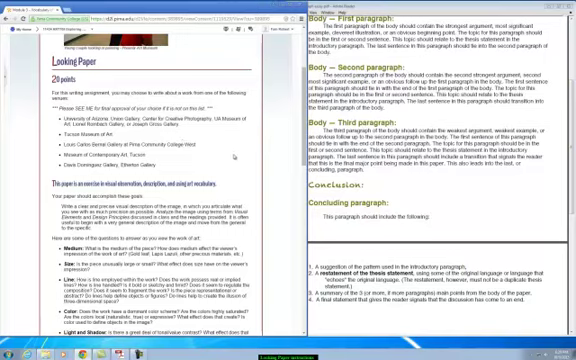
scroll(120, 70, "down", 1)
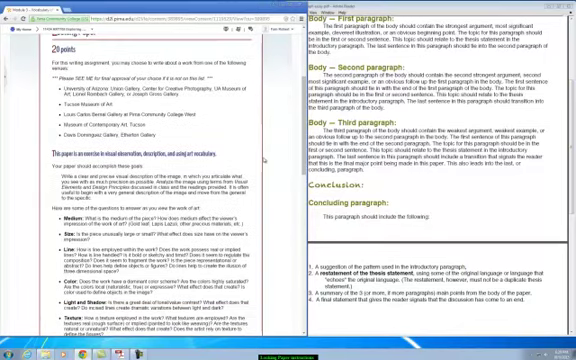
scroll(150, 180, "down", 1)
scroll(150, 180, "down", 1)
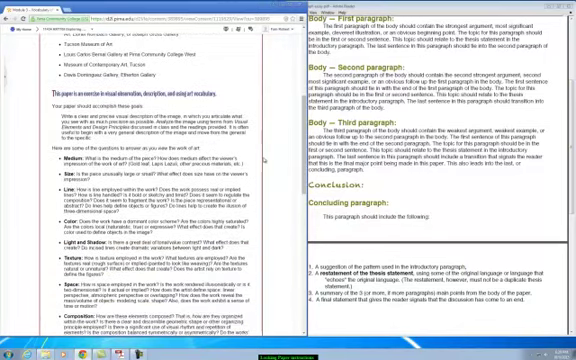
scroll(270, 150, "down", 1)
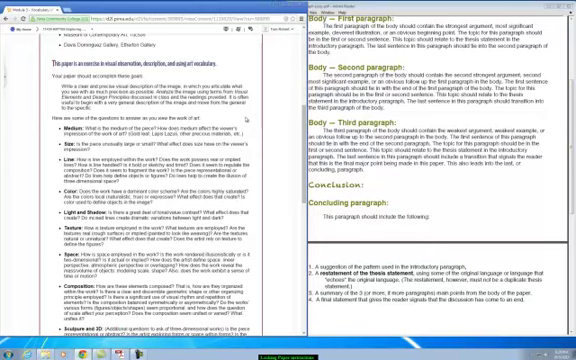
scroll(245, 120, "down", 2)
scroll(245, 120, "down", 2)
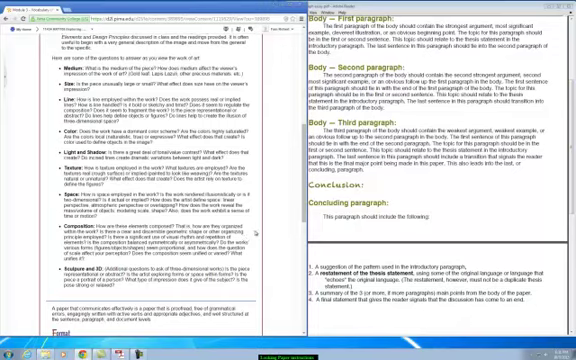
scroll(246, 233, "down", 2)
scroll(256, 233, "down", 2)
scroll(256, 233, "down", 2)
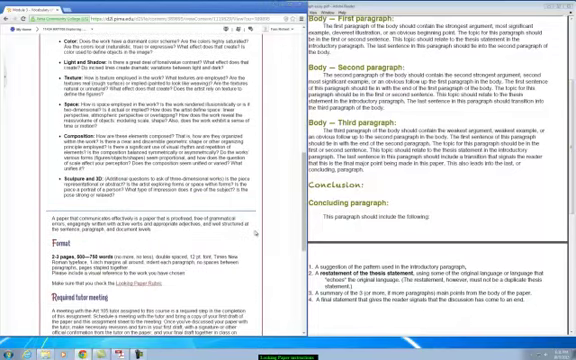
scroll(256, 233, "down", 3)
scroll(256, 233, "down", 2)
scroll(256, 200, "down", 2)
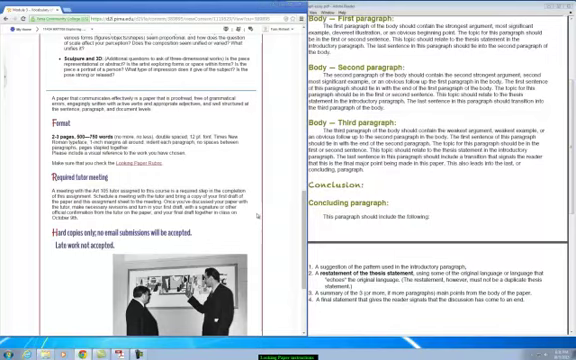
scroll(258, 213, "down", 2)
scroll(258, 213, "down", 2)
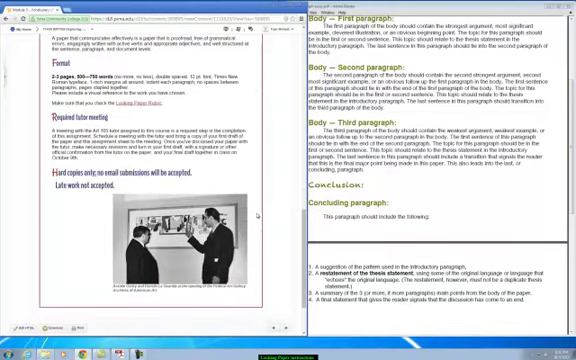
scroll(258, 213, "up", 3)
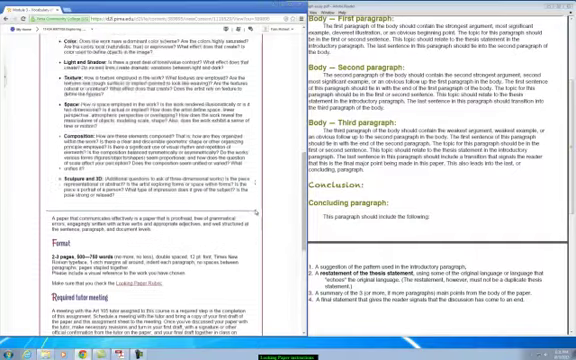
scroll(258, 213, "up", 2)
scroll(258, 213, "up", 2)
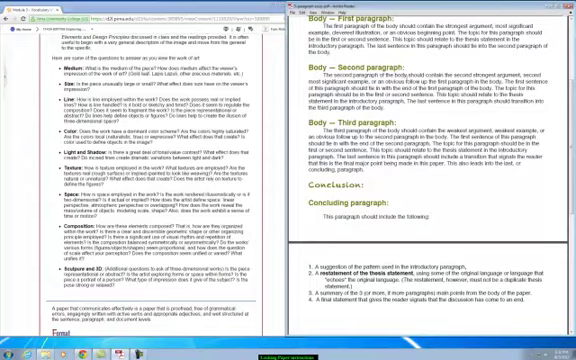
scroll(406, 74, "up", 3)
scroll(406, 74, "up", 2)
scroll(406, 74, "up", 2)
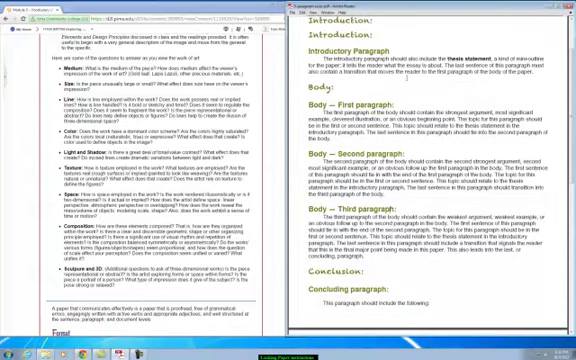
scroll(406, 74, "up", 1)
scroll(406, 74, "up", 2)
scroll(406, 74, "up", 2)
scroll(406, 76, "up", 2)
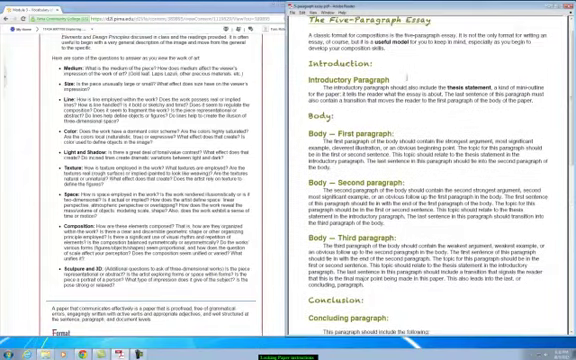
scroll(406, 76, "up", 1)
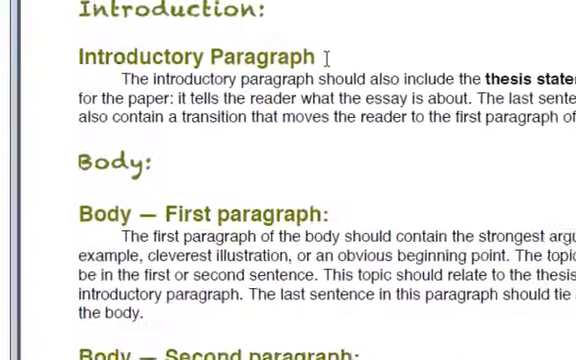
left_click_drag(392, 93, 308, 93)
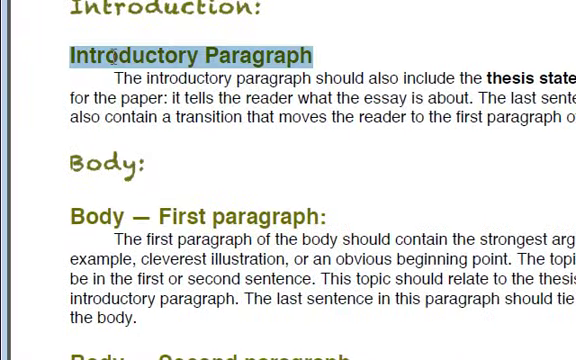
left_click(360, 57)
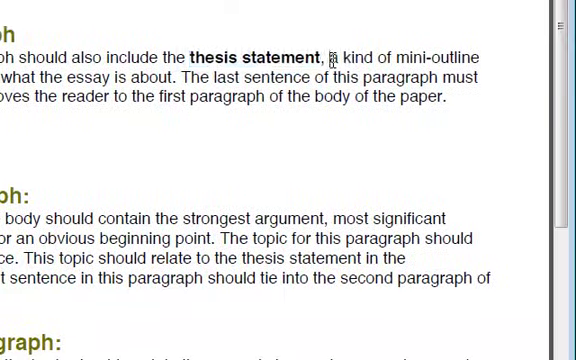
Highlight the phrase 'thesis statement', then the start of the first body paragraph
left_click_drag(328, 57, 190, 57)
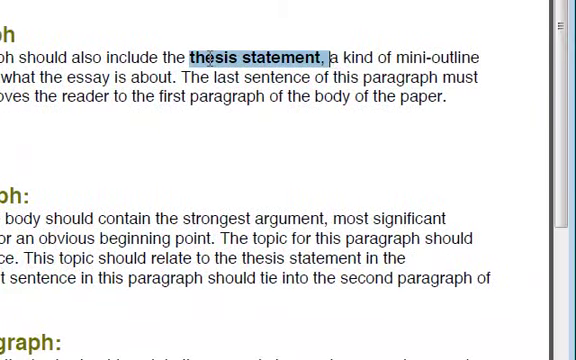
key("Right")
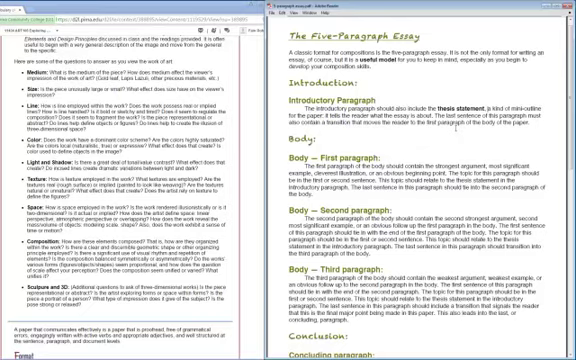
scroll(456, 130, "down", 2)
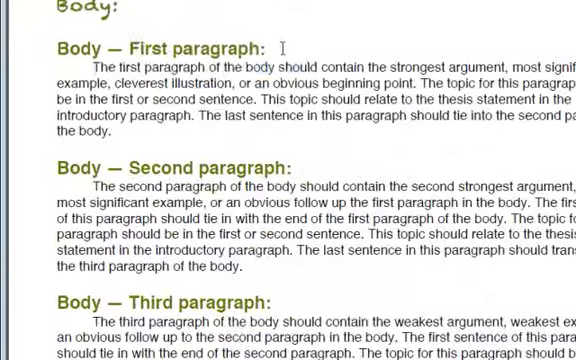
left_click_drag(381, 119, 290, 111)
Highlight the 'Body — Second paragraph:' heading, then the third paragraph's heading and opening words
left_click(291, 170)
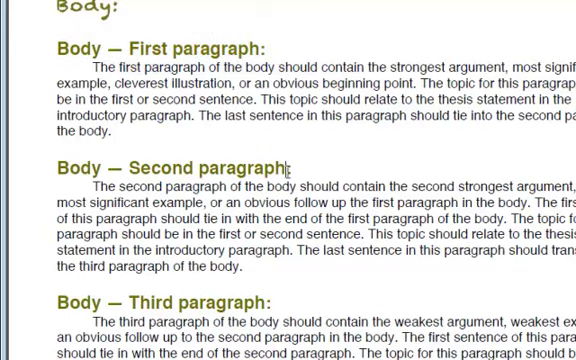
left_click_drag(291, 170, 57, 168)
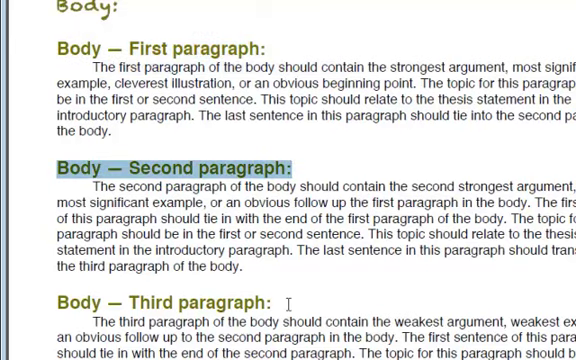
left_click_drag(288, 303, 57, 303)
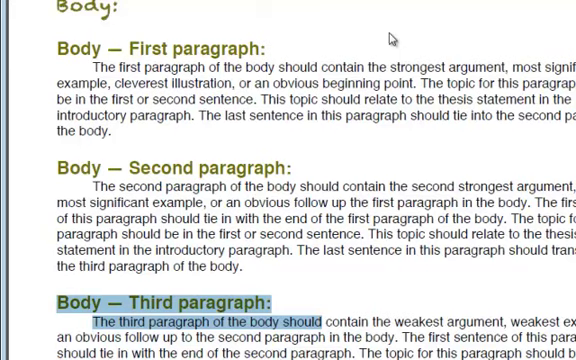
left_click(325, 321)
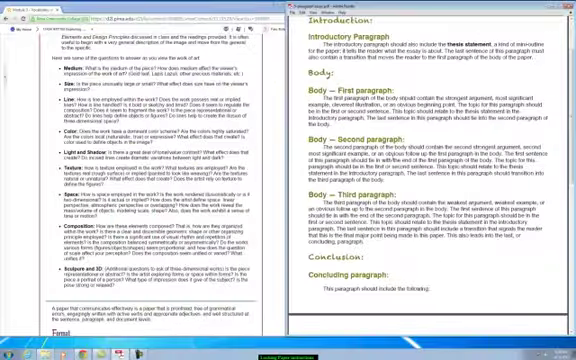
Highlight the 'First paragraph' heading and its opening line, then clear the highlight
left_click_drag(330, 90, 395, 100)
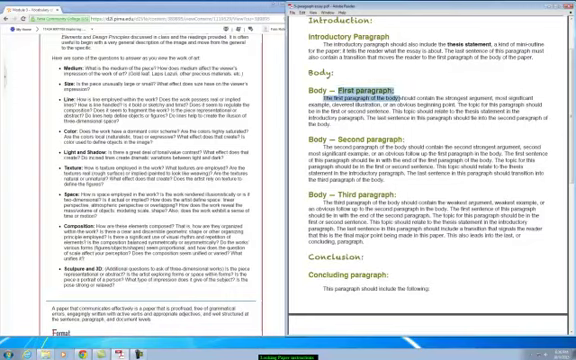
left_click(420, 120)
scroll(430, 150, "down", 2)
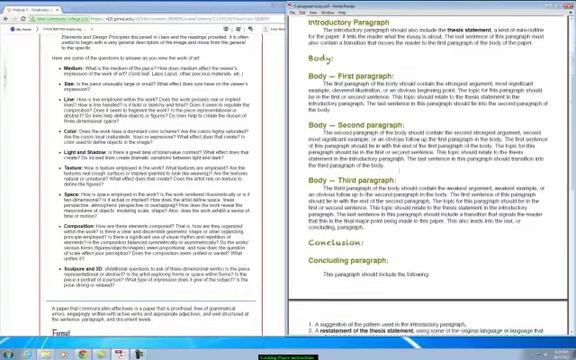
scroll(430, 150, "down", 1)
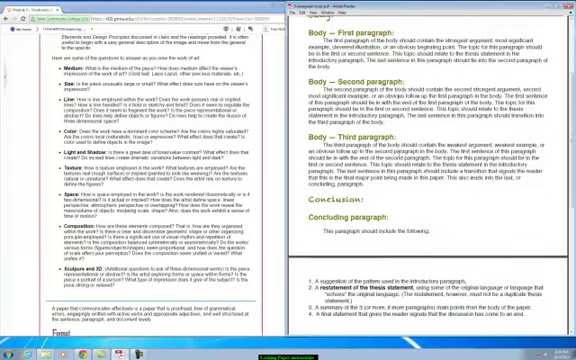
scroll(390, 180, "down", 1)
scroll(376, 191, "down", 3)
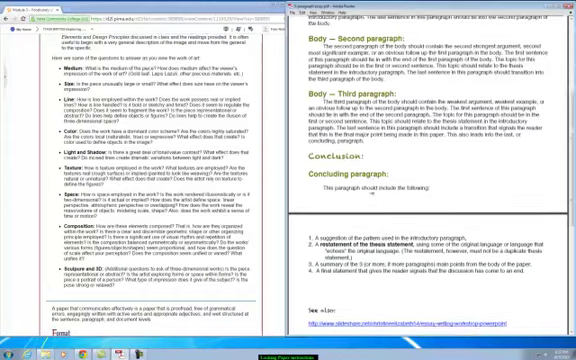
scroll(376, 191, "down", 2)
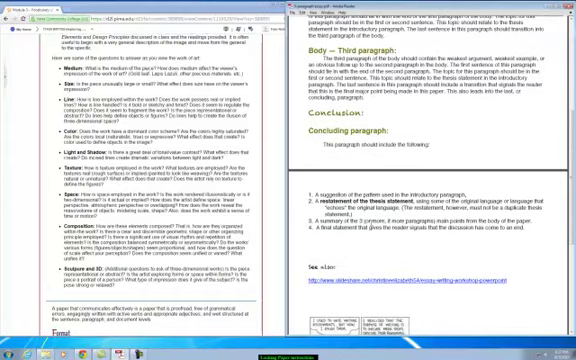
scroll(376, 228, "down", 3)
scroll(390, 200, "down", 2)
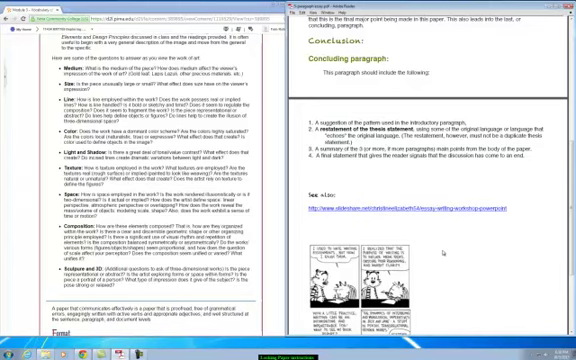
scroll(443, 253, "down", 1)
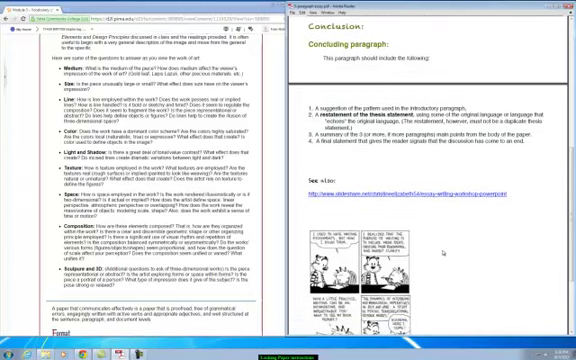
scroll(443, 253, "down", 1)
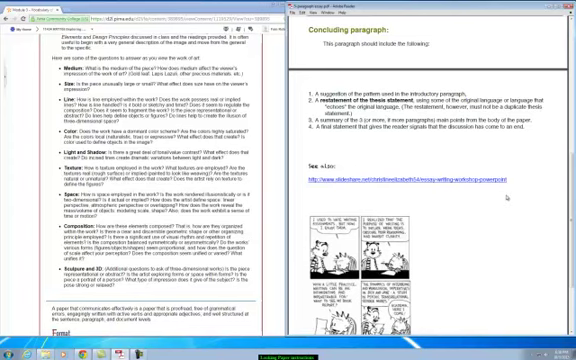
scroll(507, 196, "up", 2)
scroll(507, 196, "up", 2)
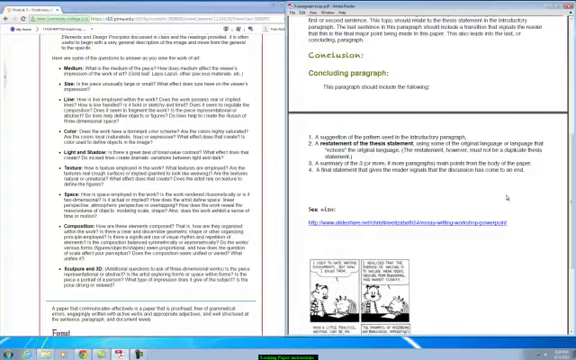
scroll(507, 196, "up", 2)
scroll(251, 186, "down", 5)
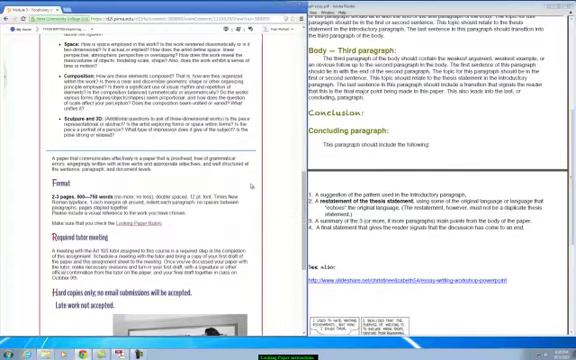
scroll(251, 186, "down", 2)
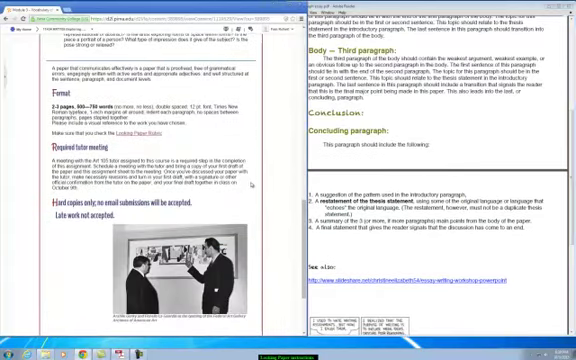
scroll(251, 186, "up", 3)
scroll(251, 186, "up", 3)
scroll(251, 186, "up", 3)
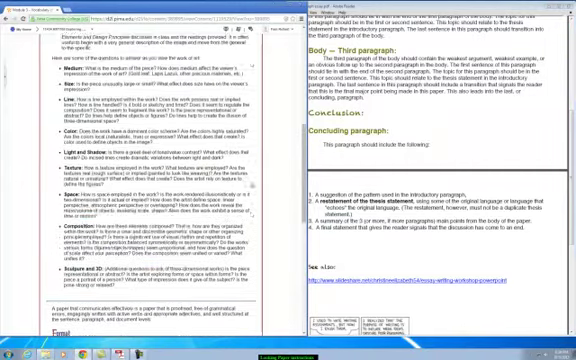
scroll(251, 186, "up", 3)
scroll(251, 186, "up", 4)
scroll(251, 186, "up", 2)
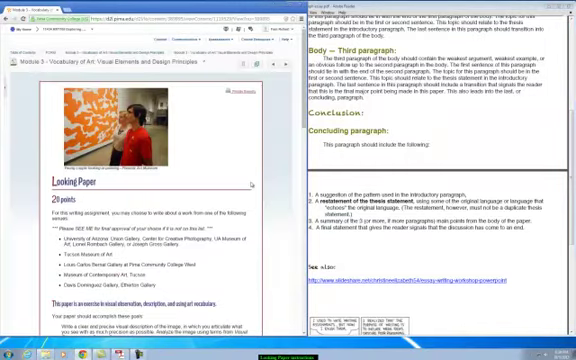
scroll(251, 186, "down", 1)
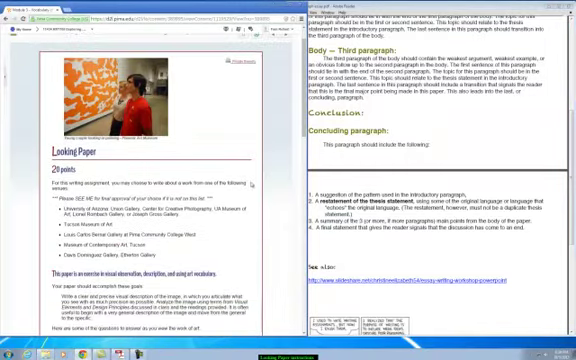